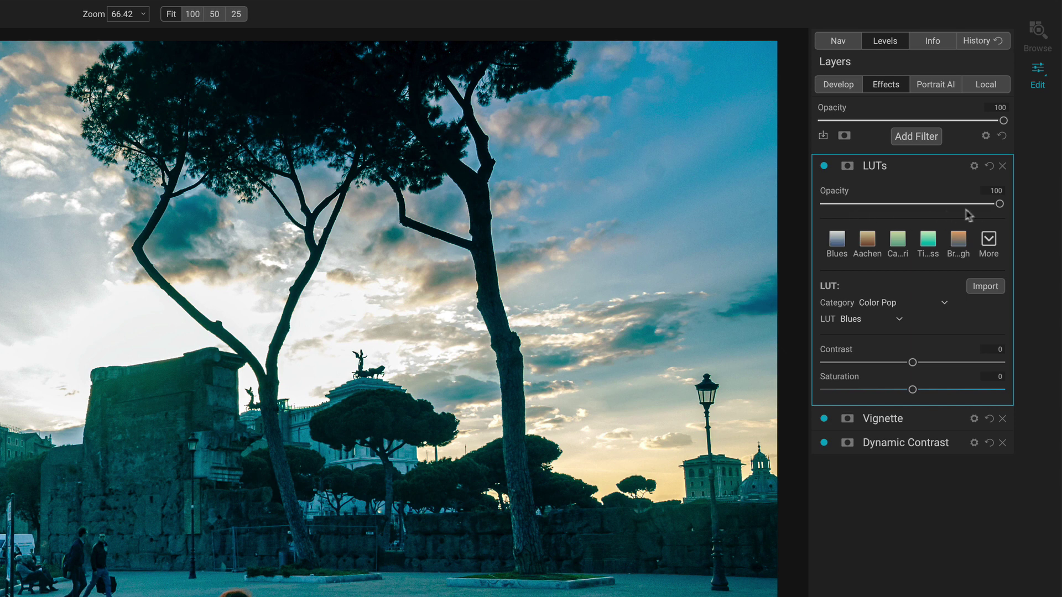
mouse_move(999, 204)
left_mouse_down()
mouse_move(856, 213)
mouse_move(1011, 219)
left_mouse_up()
left_click(943, 306)
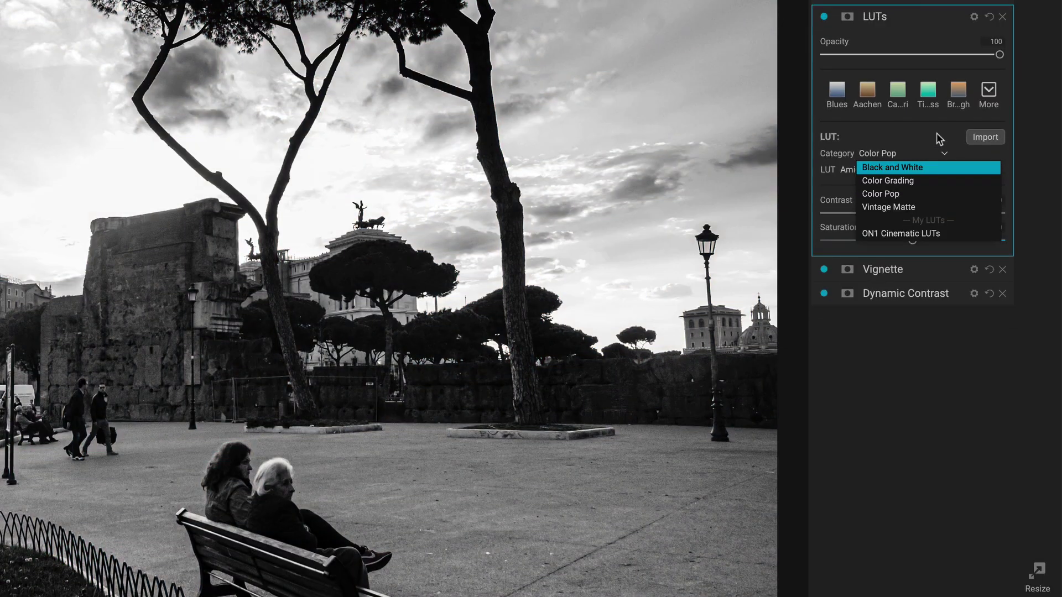
left_click(938, 283)
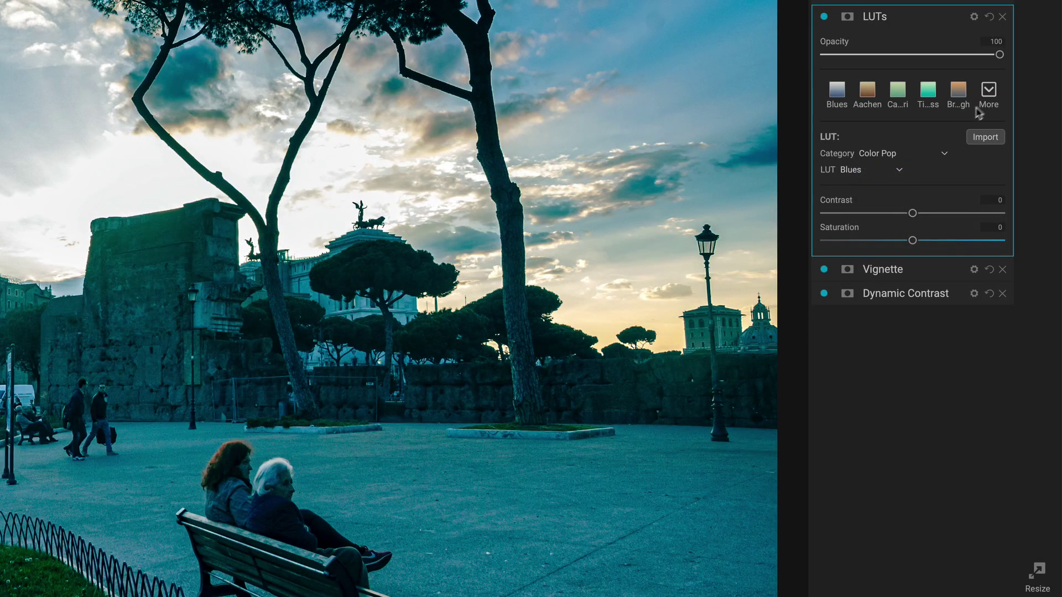
left_click(989, 94)
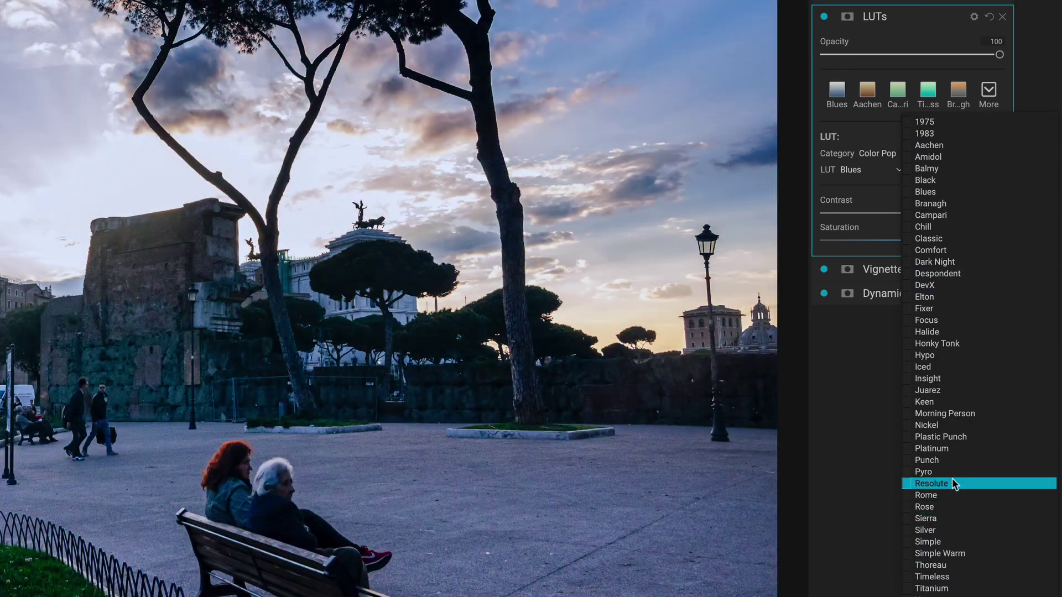
left_click(863, 431)
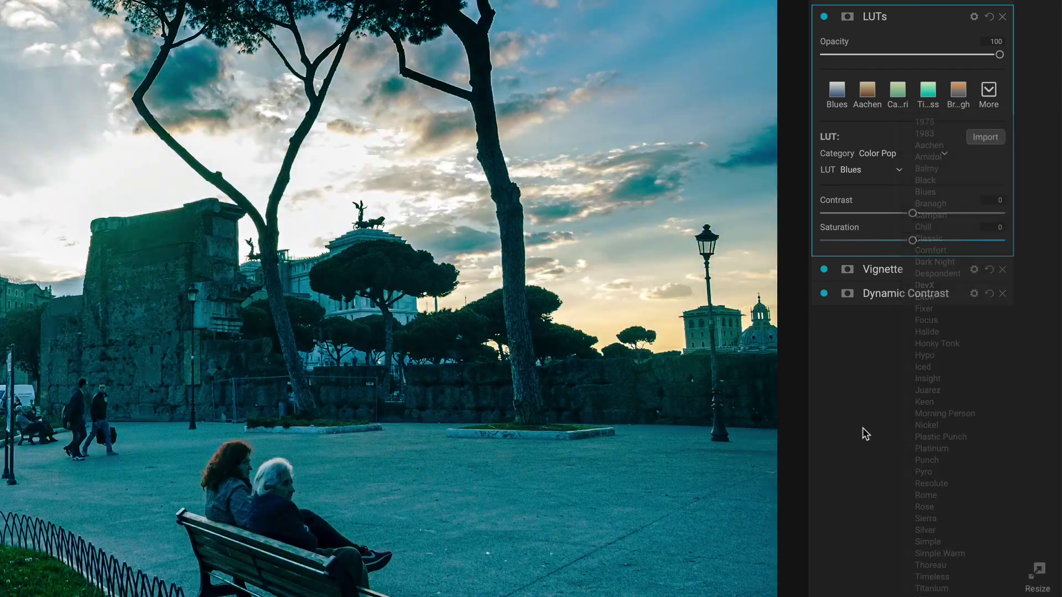
Set the LUT category to Color Grading, and apply the Blues style to the LUTs filter.
left_click(900, 154)
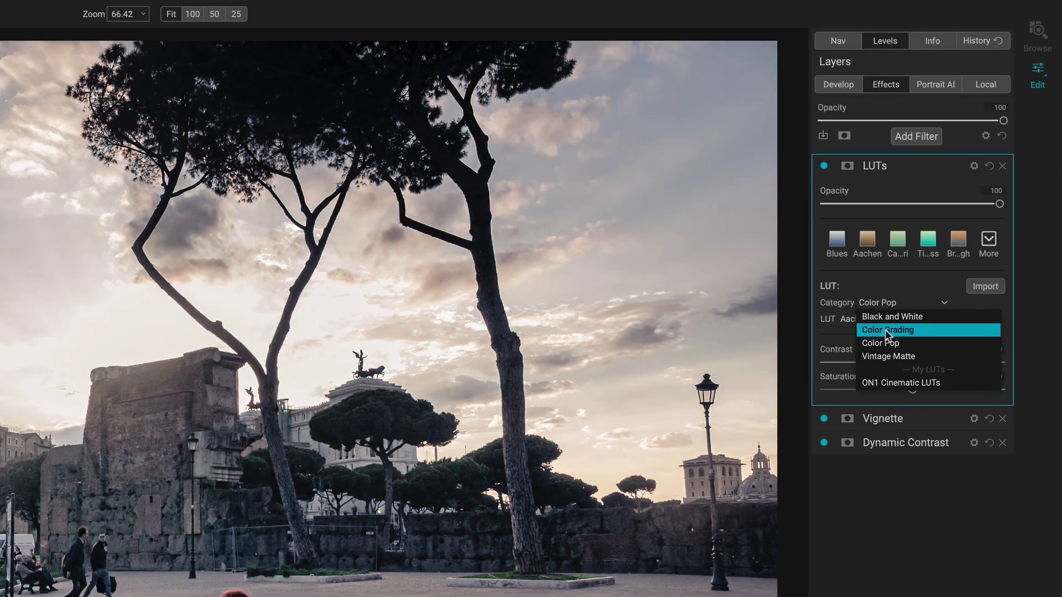
left_click(886, 330)
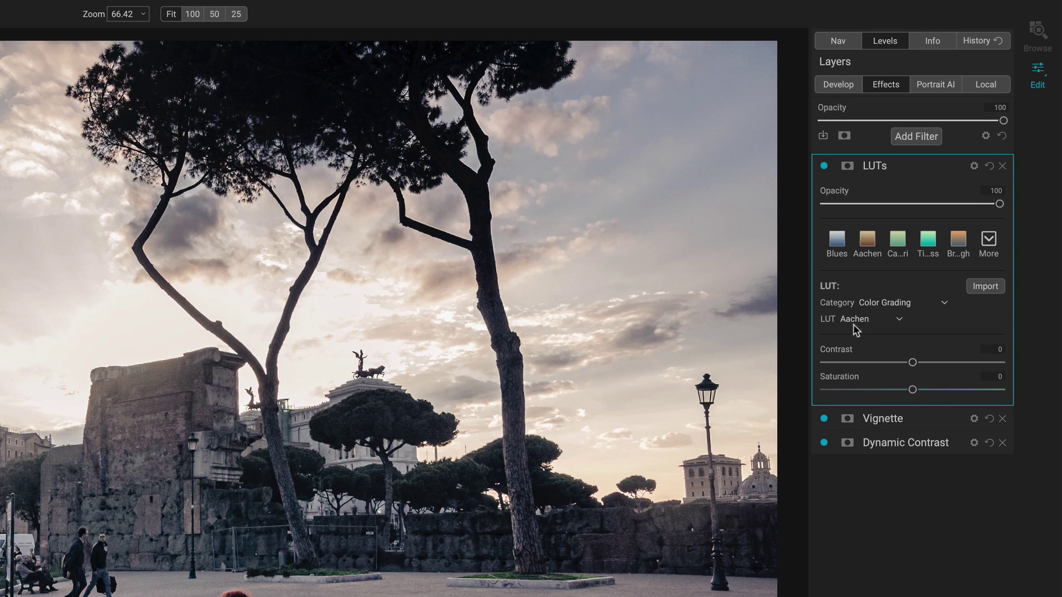
left_click(875, 320)
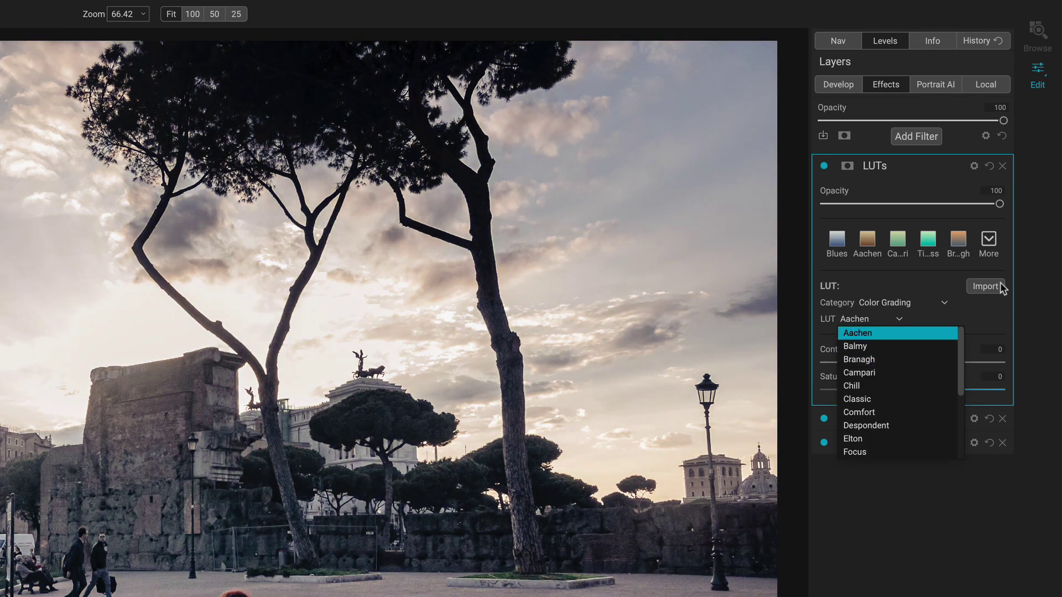
left_click(995, 305)
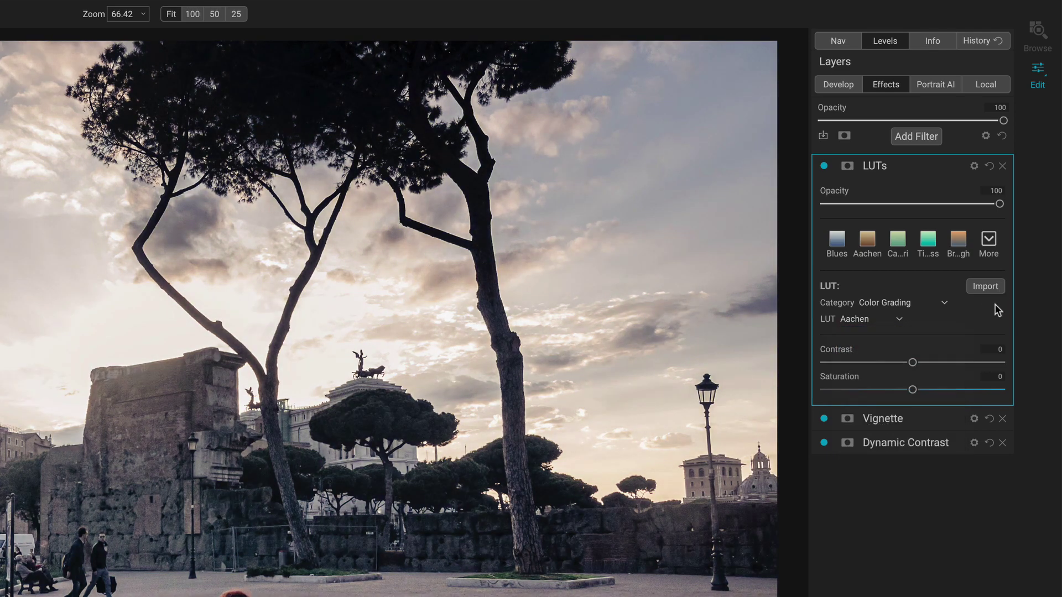
left_click(989, 241)
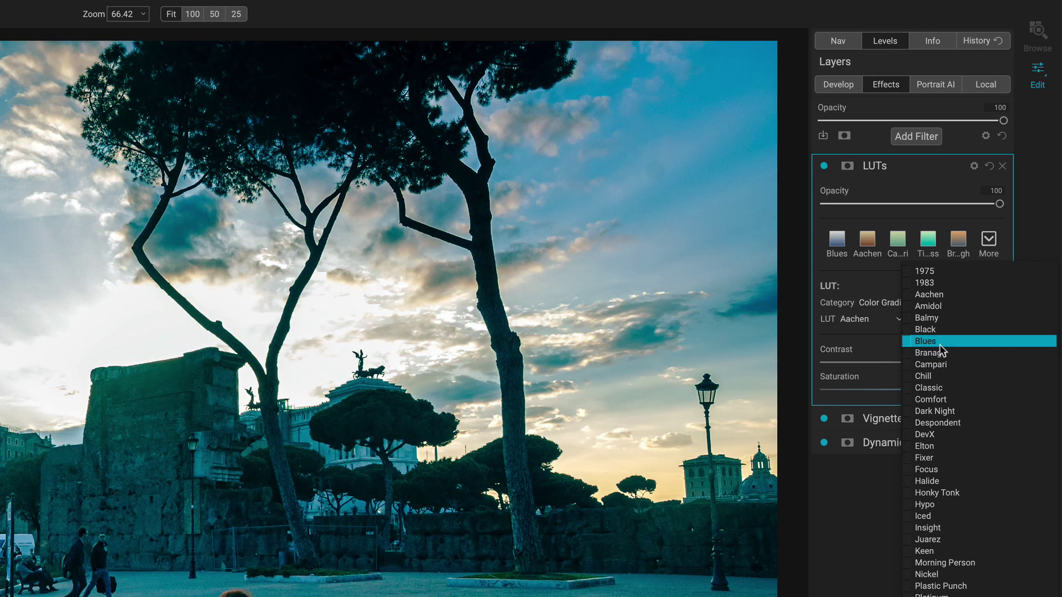
left_click(942, 343)
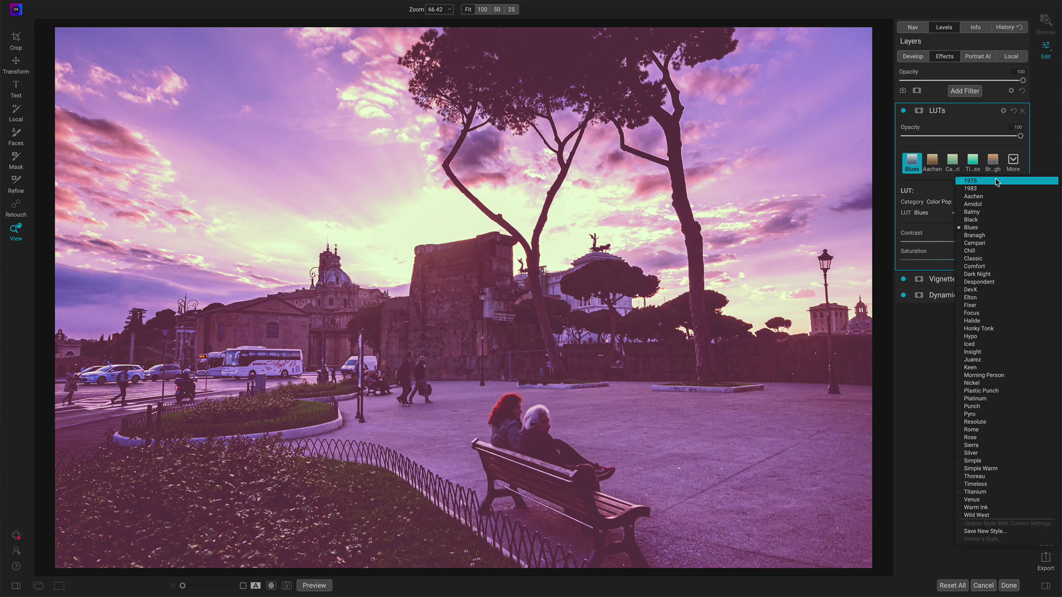
Preview the LUTs filter's styles from 1975 to Campari one after another and apply the Branagh style.
key("Down")
key("Down")
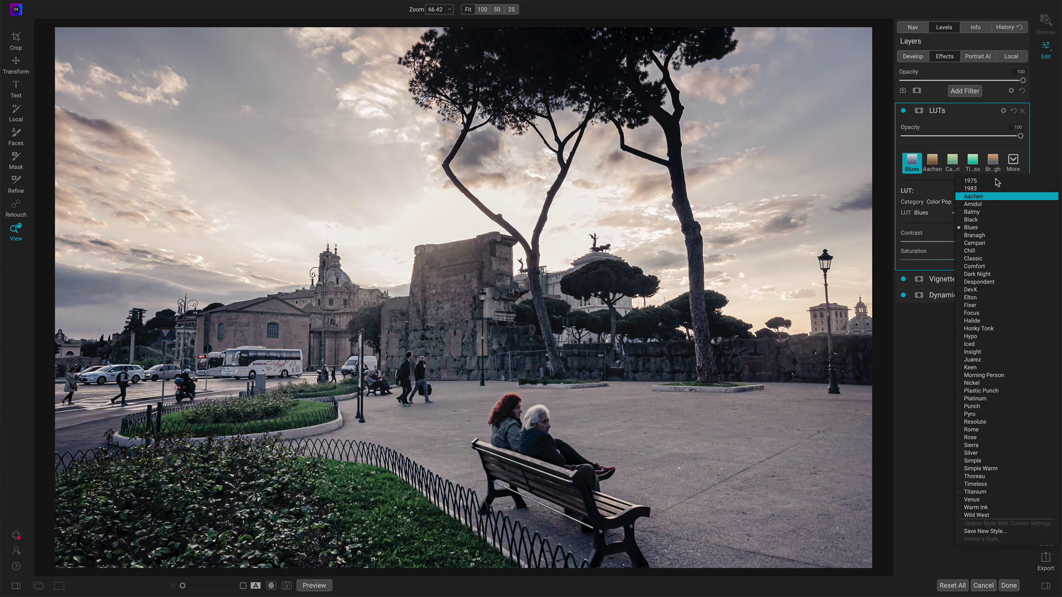
key("Down")
key("Down")
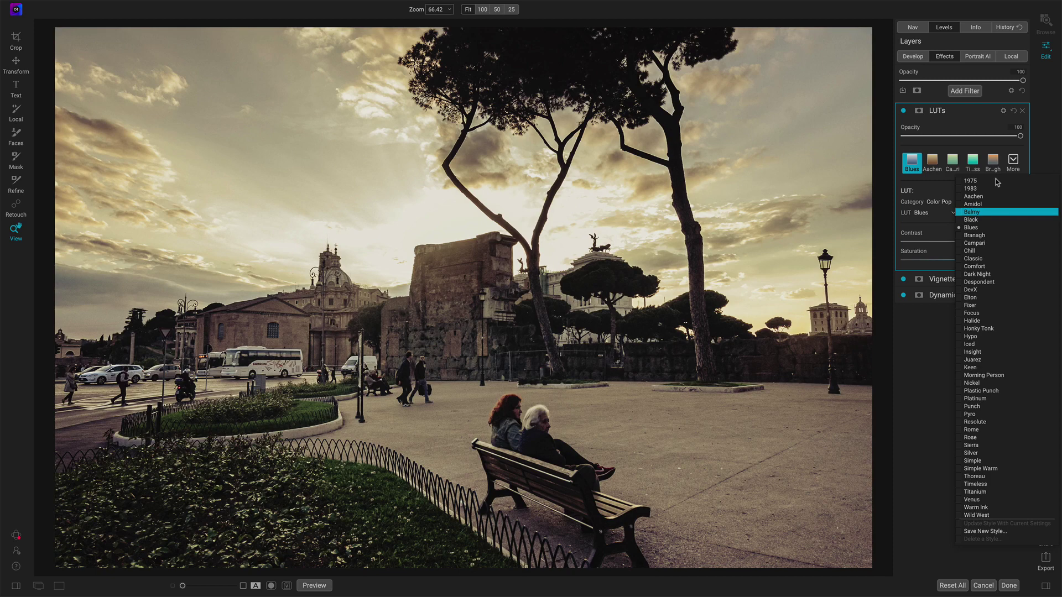
key("Down")
key("Down")
key("Down")
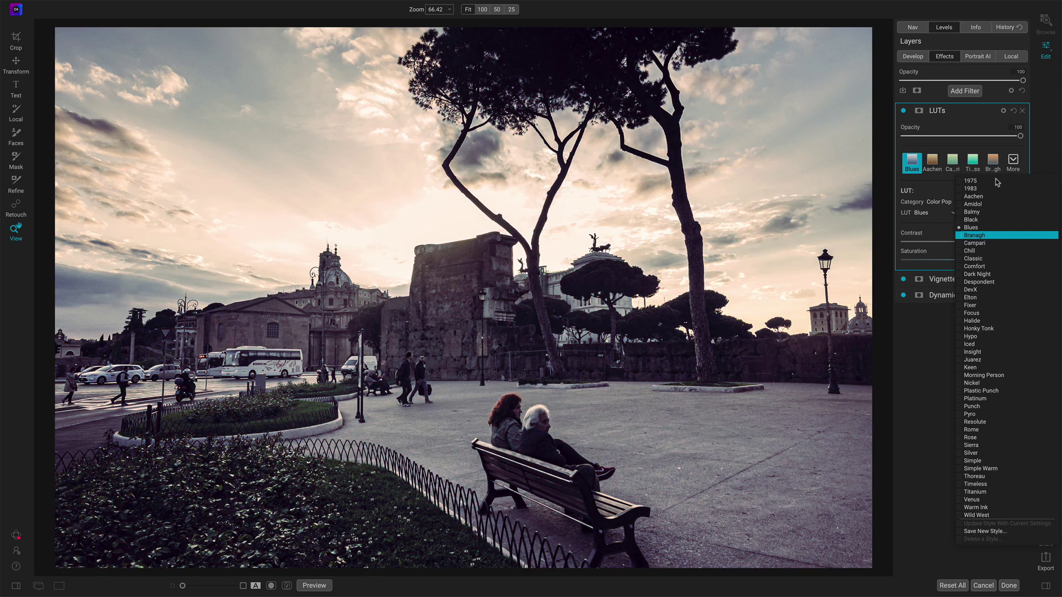
key("Down")
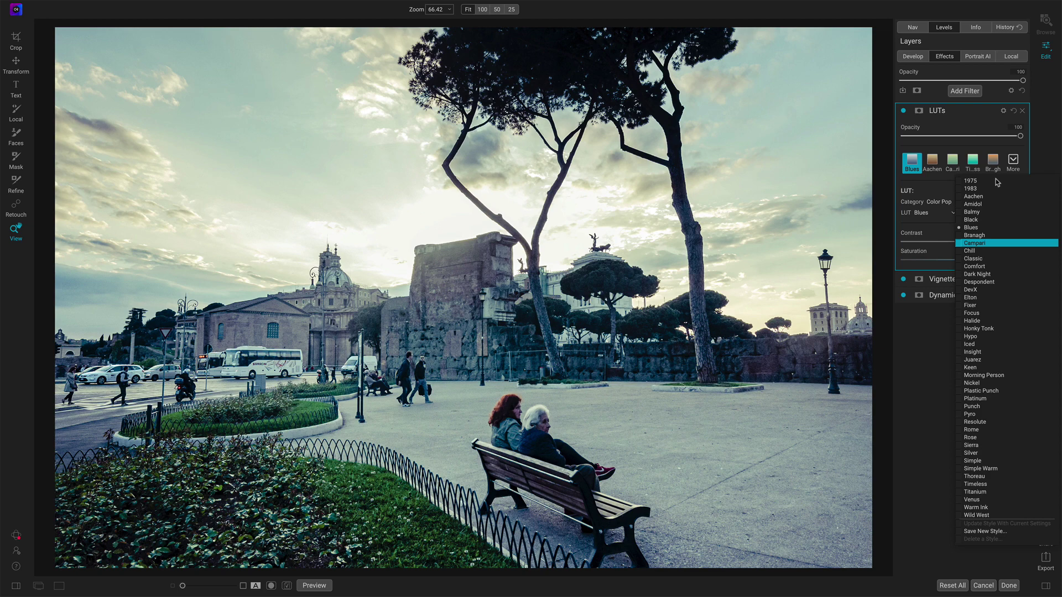
key("Up")
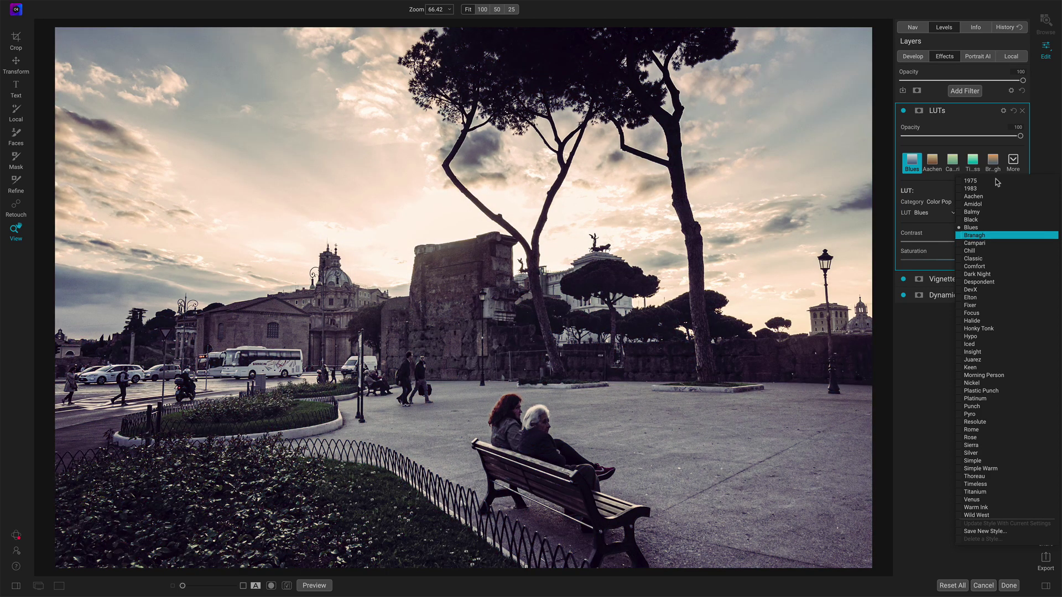
key("Up")
key("Up")
key("Up")
key("Up")
key("Up")
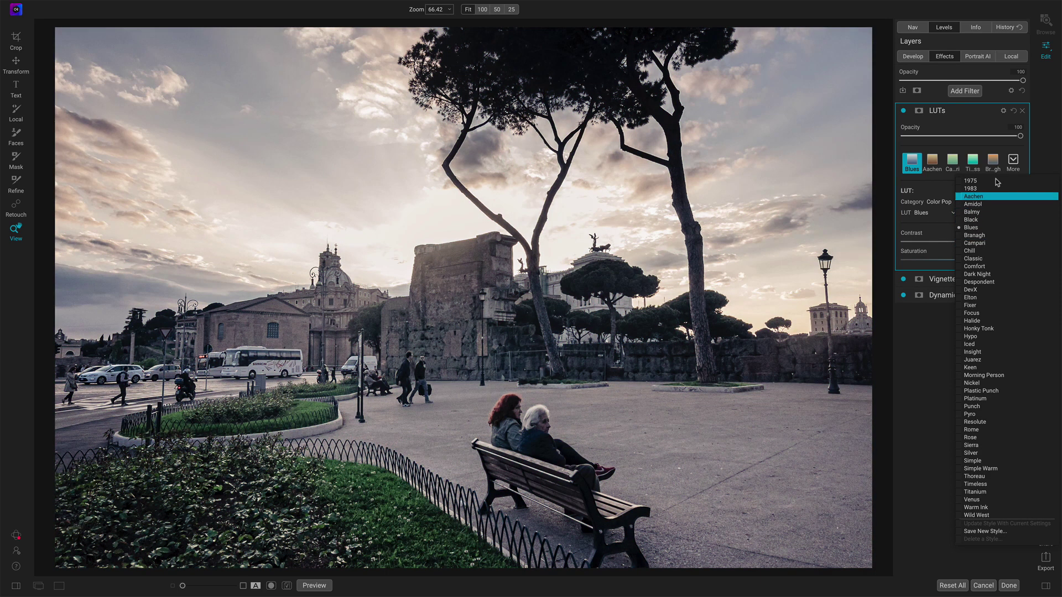
key("Down")
key("Down")
key("Down")
key("Down")
key("Down")
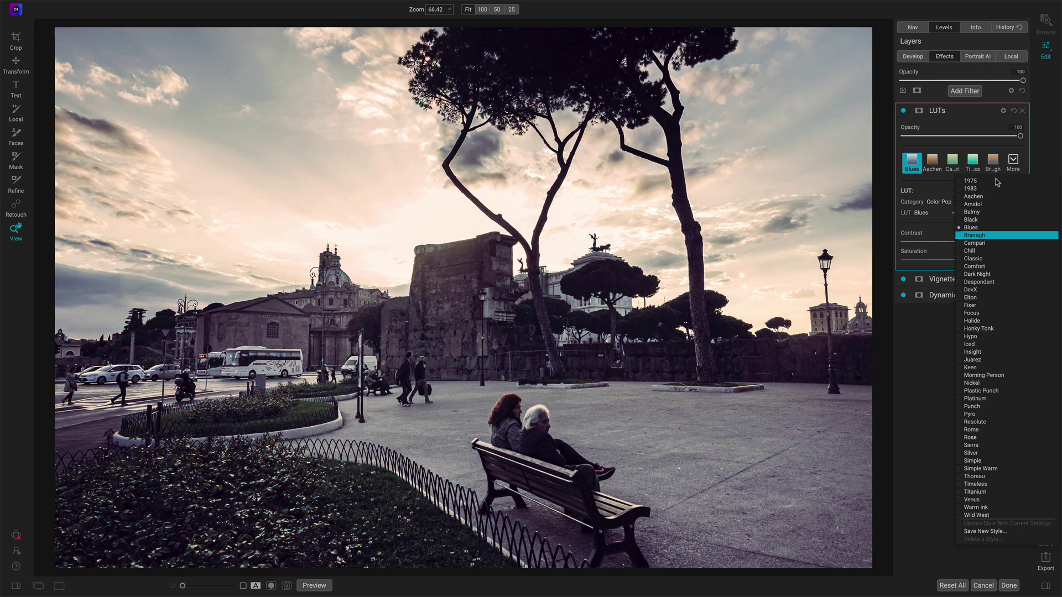
key("Return")
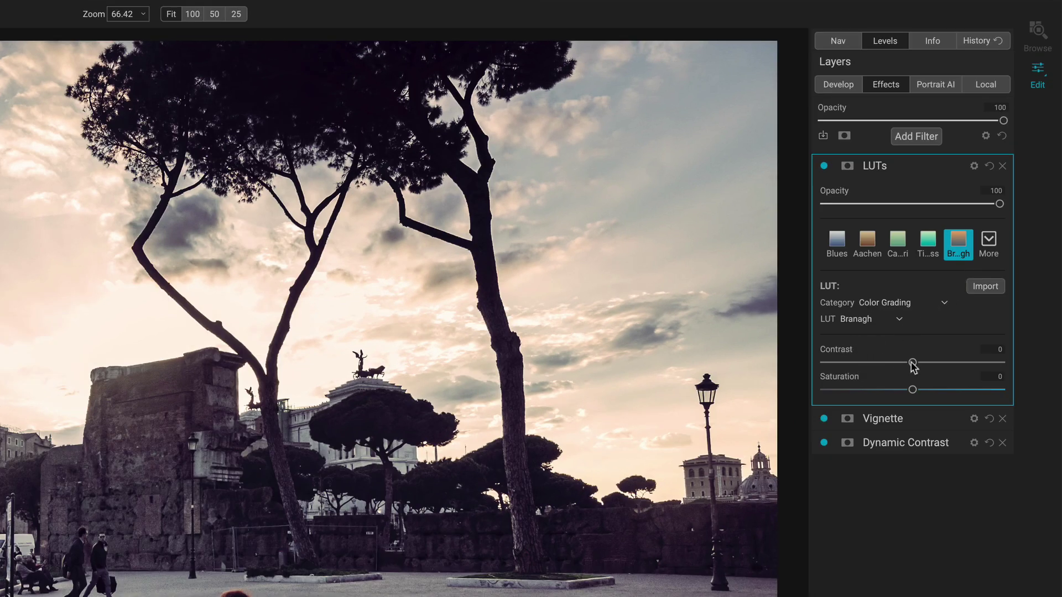
Try a higher contrast on the Branagh LUT and reset it to the default.
left_click_drag(913, 366, 935, 391)
double_click(840, 349)
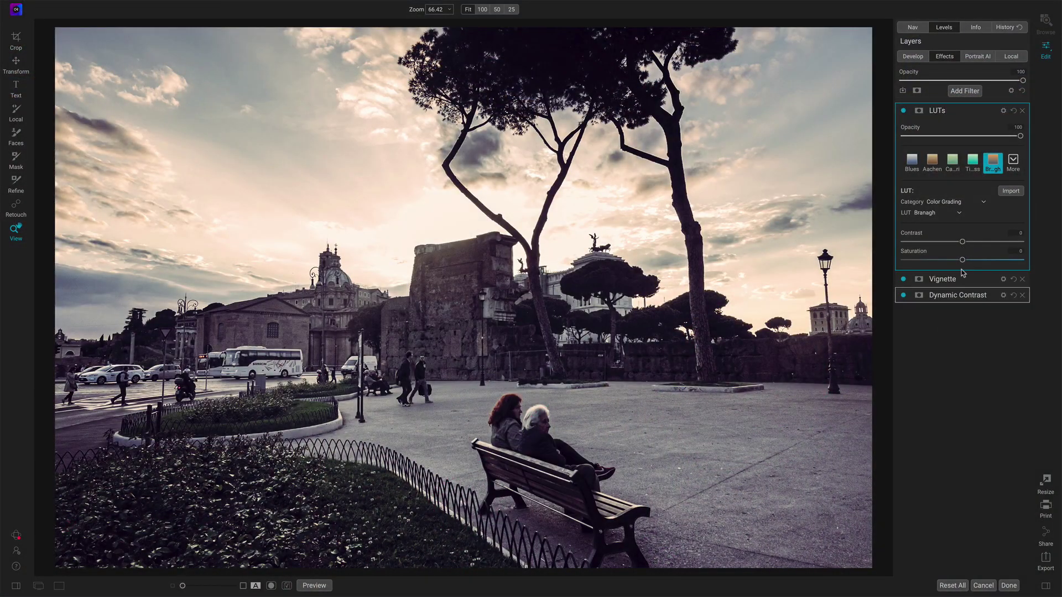
Set the LUT saturation to 34 and compare the photo with the LUTs filter off and on.
left_click_drag(963, 260, 1015, 275)
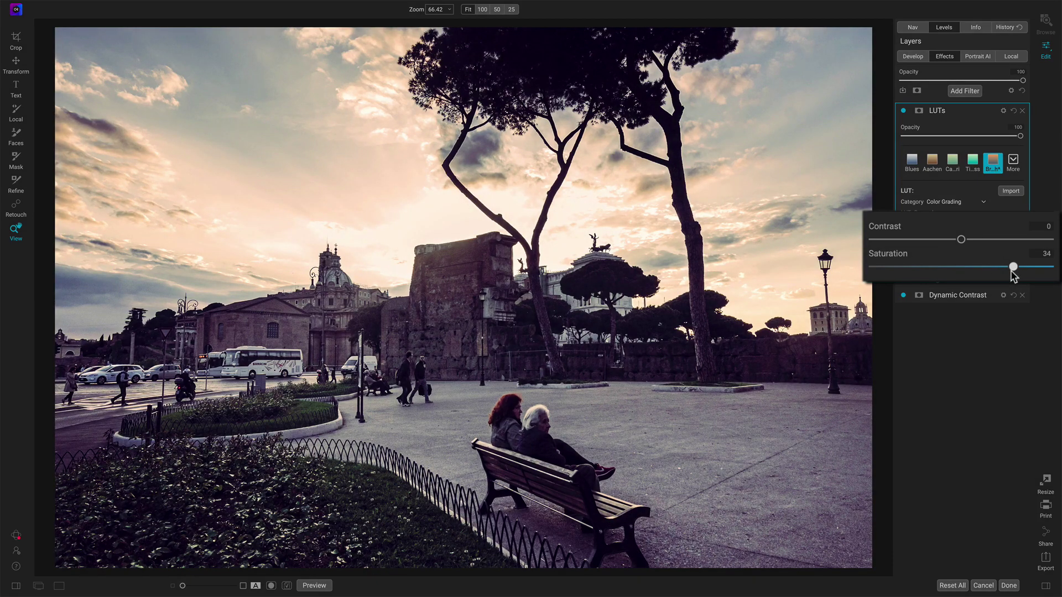
mouse_move(1011, 272)
left_mouse_down()
mouse_move(929, 271)
mouse_move(1024, 271)
left_mouse_up()
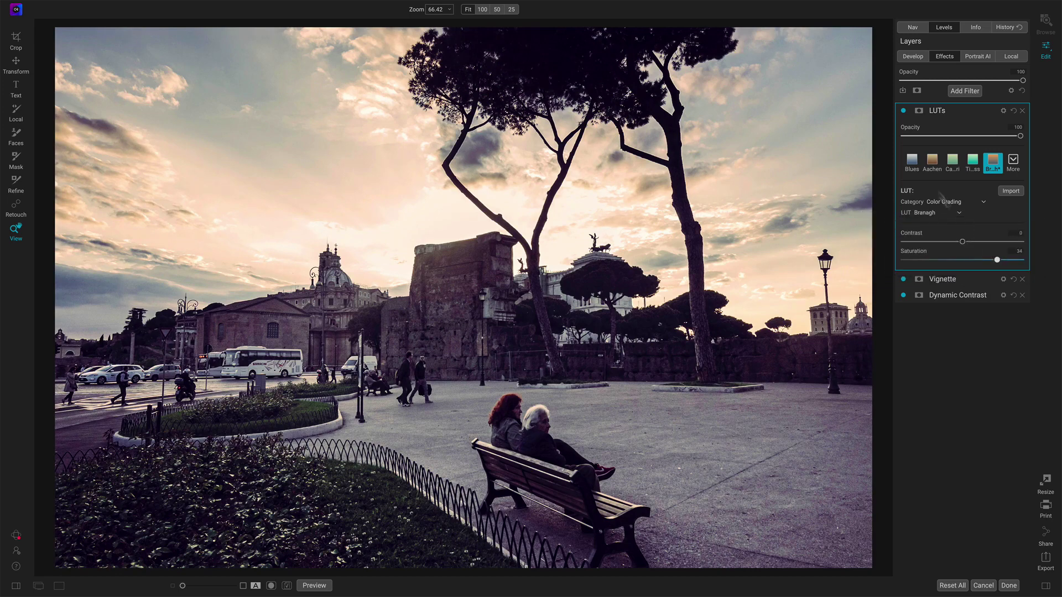
left_click(903, 111)
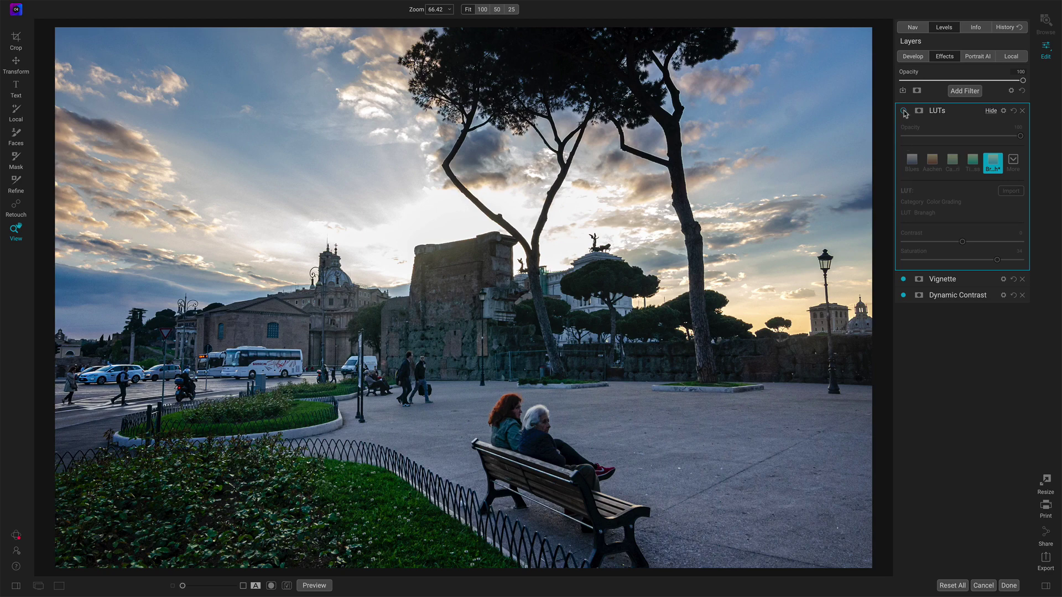
left_click(904, 112)
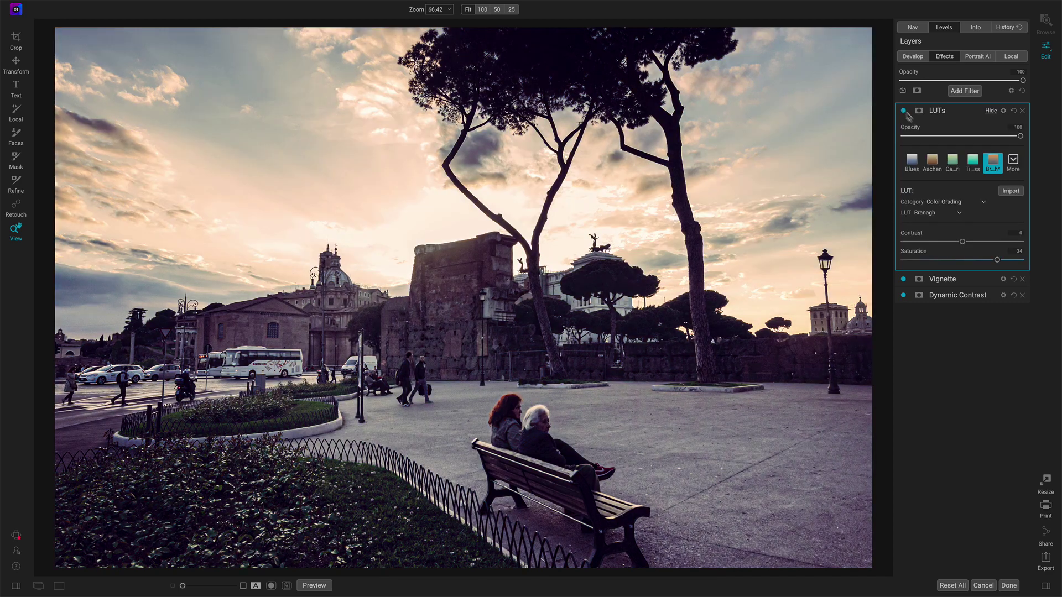
Try the LUT saturation at 100 against the photo without the LUTs filter, and return it to 0.
left_click_drag(997, 259, 1054, 279)
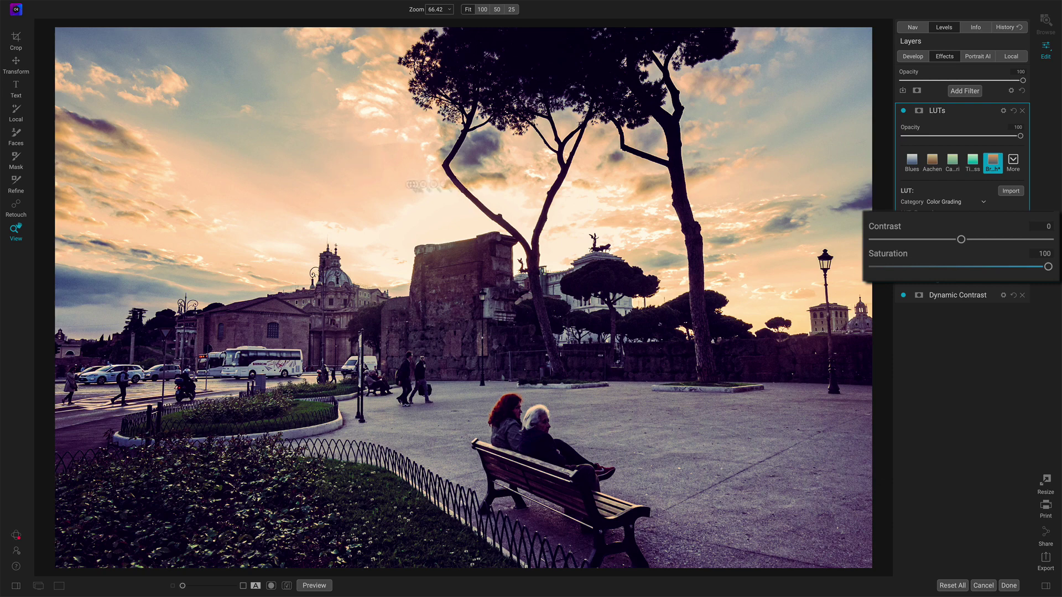
left_click(904, 111)
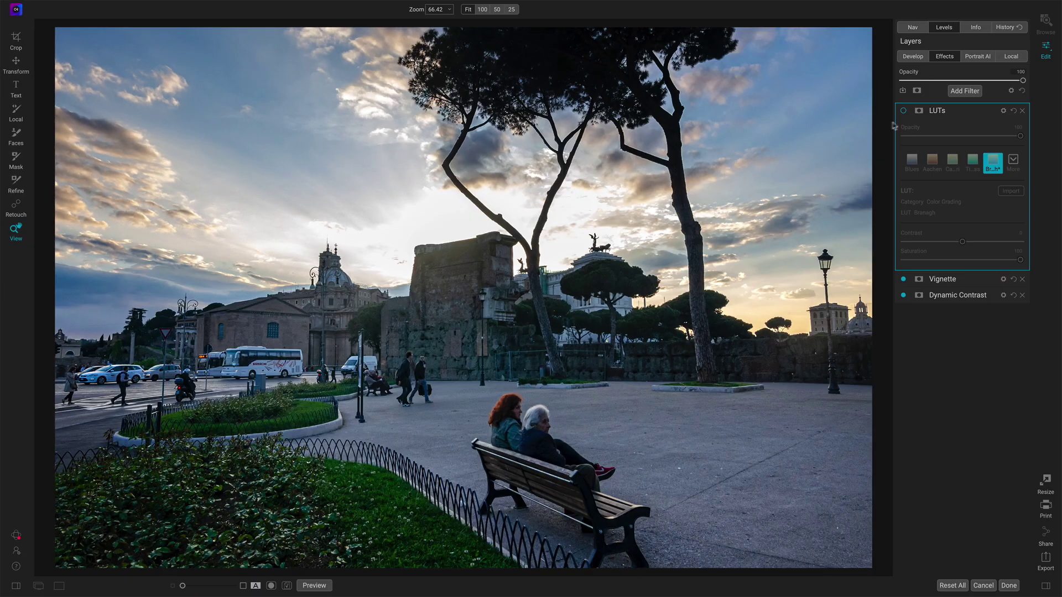
left_click(903, 112)
mouse_move(1045, 268)
mouse_move(1047, 267)
left_mouse_down()
mouse_move(965, 270)
mouse_move(1048, 275)
left_mouse_up()
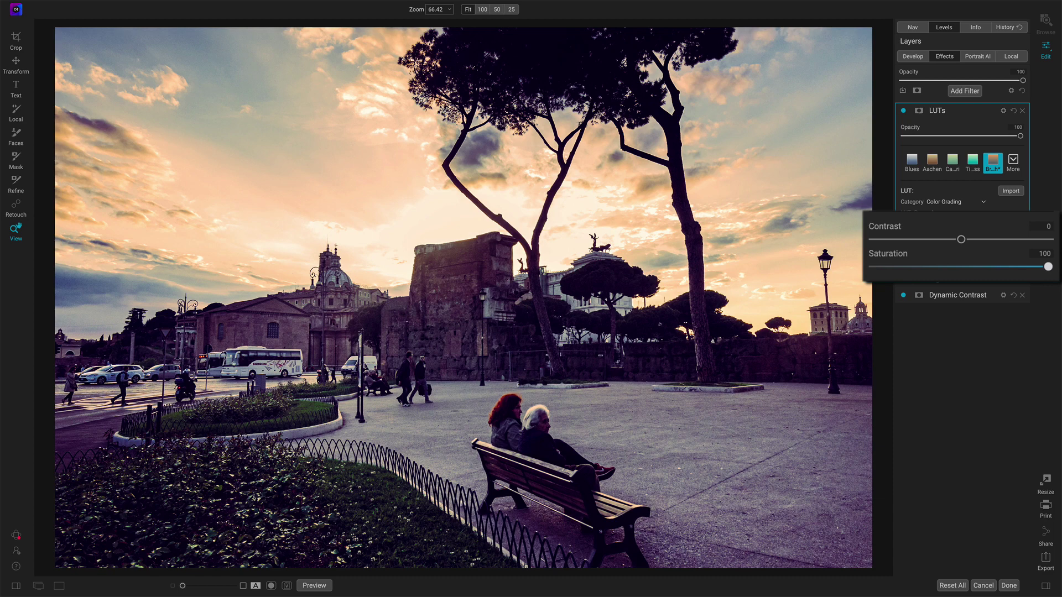
left_click_drag(1048, 267, 953, 274)
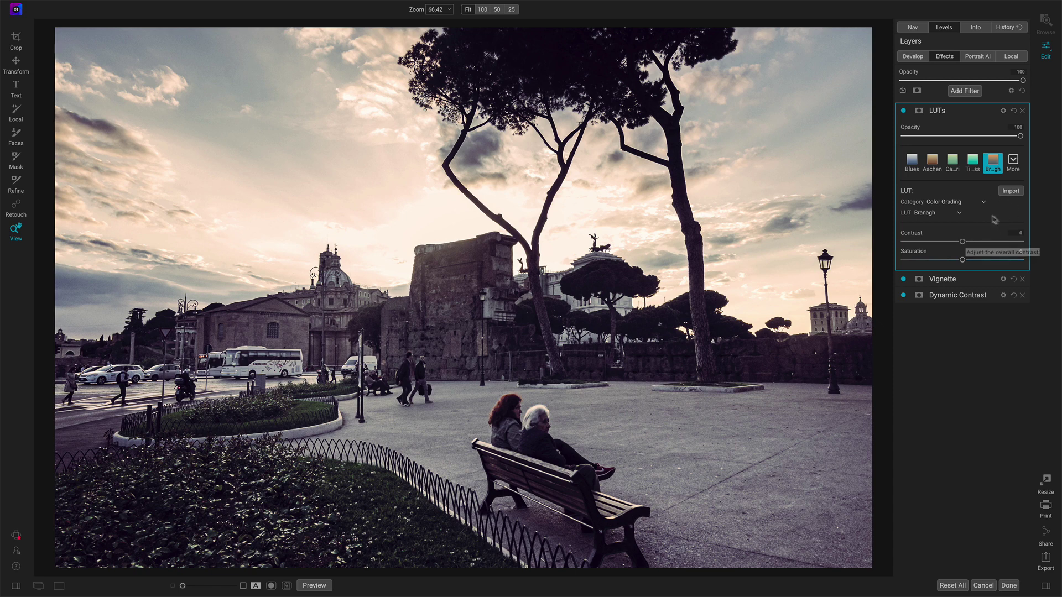
Open the LUT import without choosing any file, and examine the LUTs stored in the ON1 Cinematic LUTs folder.
left_click(1010, 191)
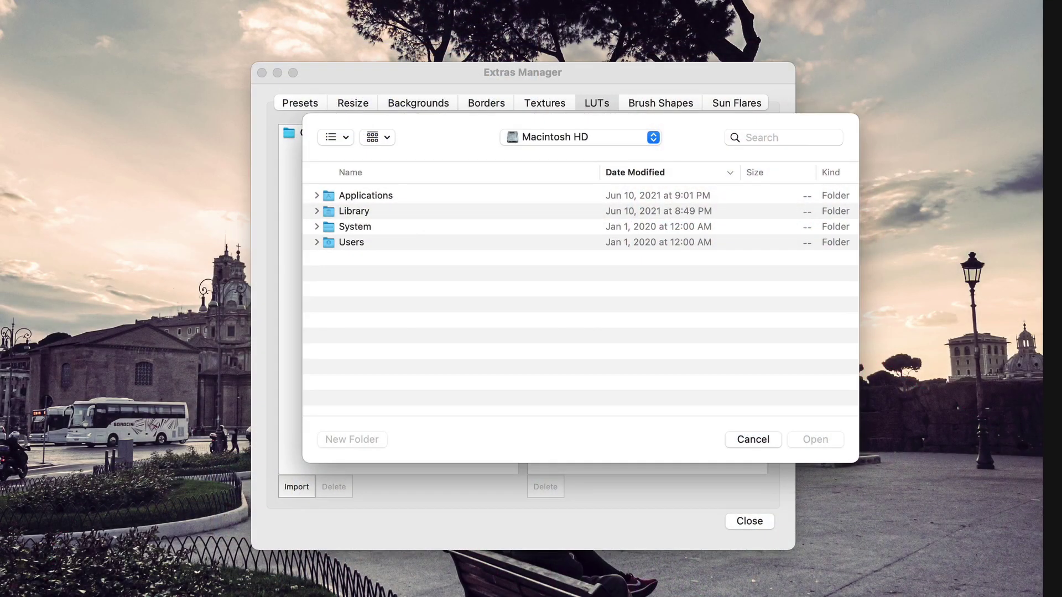
left_click(755, 443)
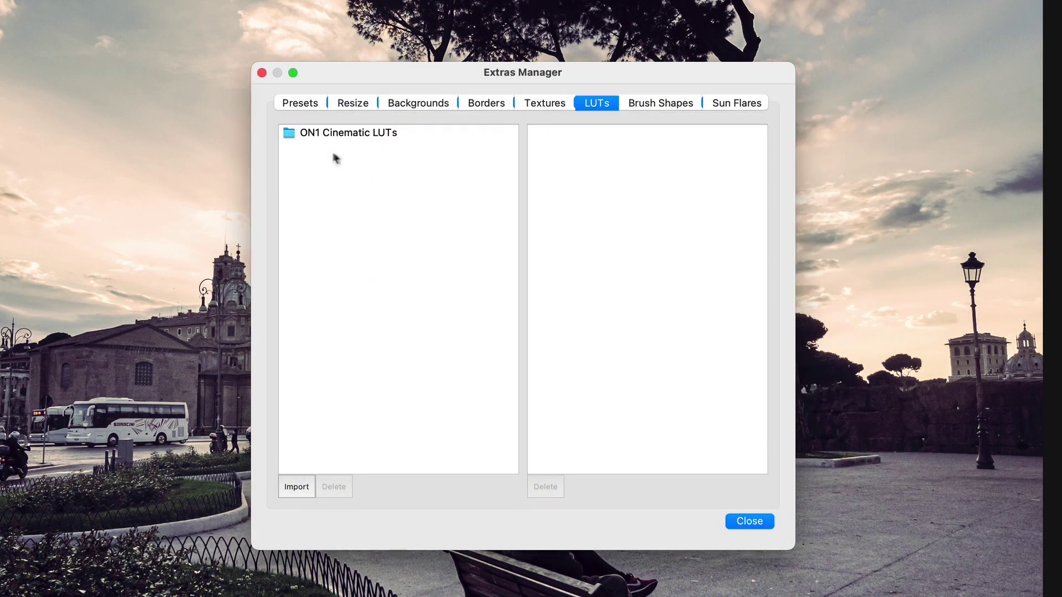
left_click(332, 133)
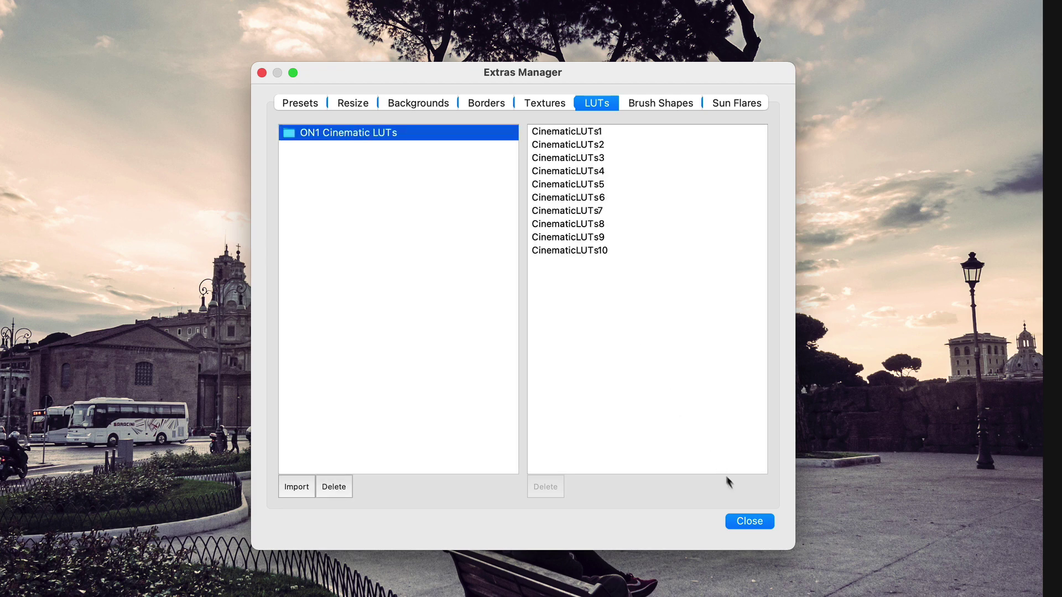
left_click(750, 521)
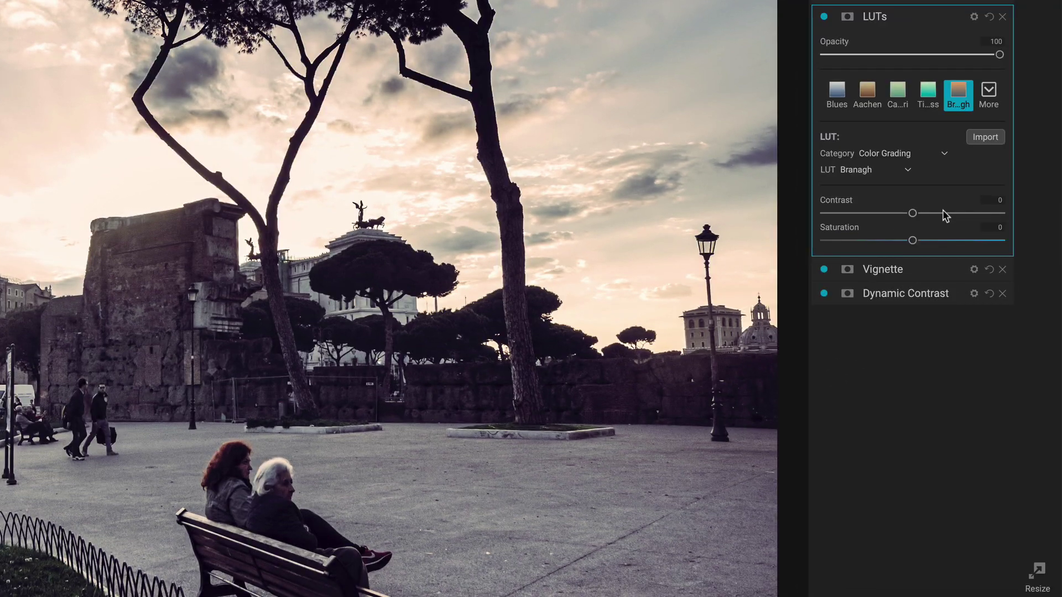
Set the LUT category to ON1 Cinematic LUTs, and apply one of its LUTs after previewing the looks up to CinematicLUTs10.
left_click(937, 155)
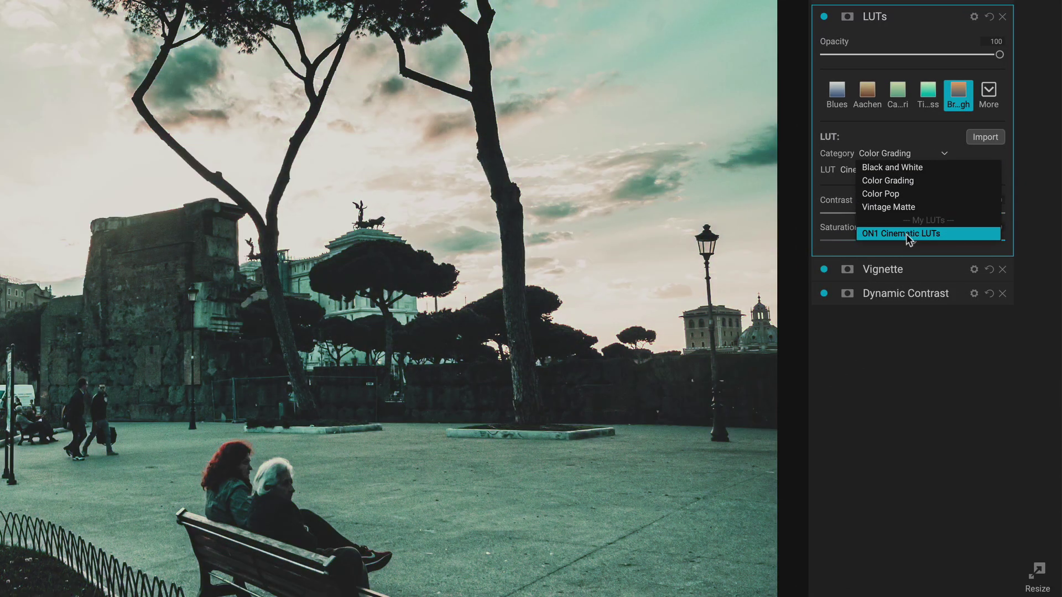
left_click(908, 237)
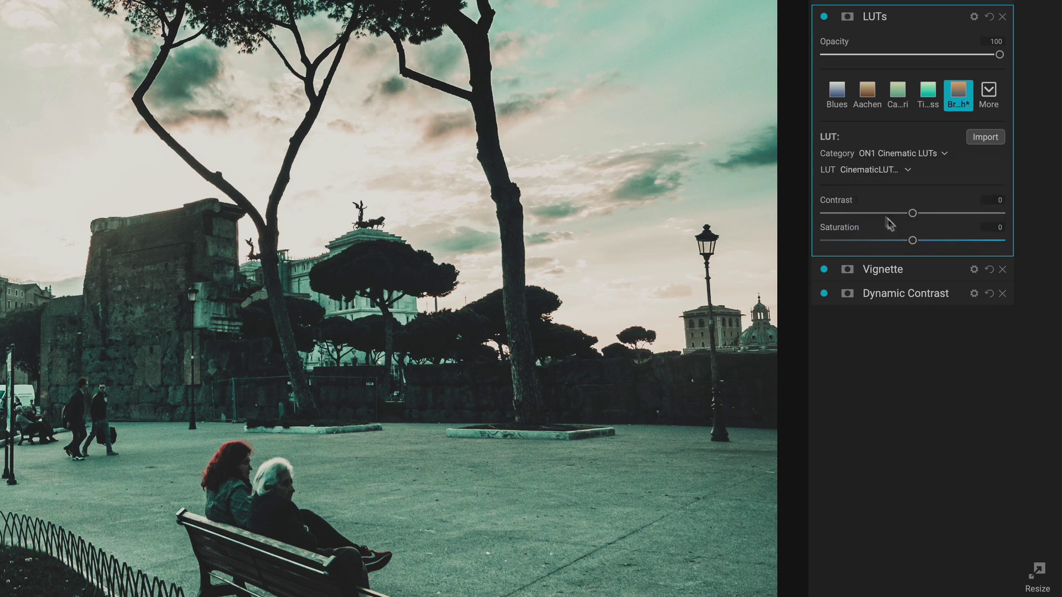
left_click(885, 170)
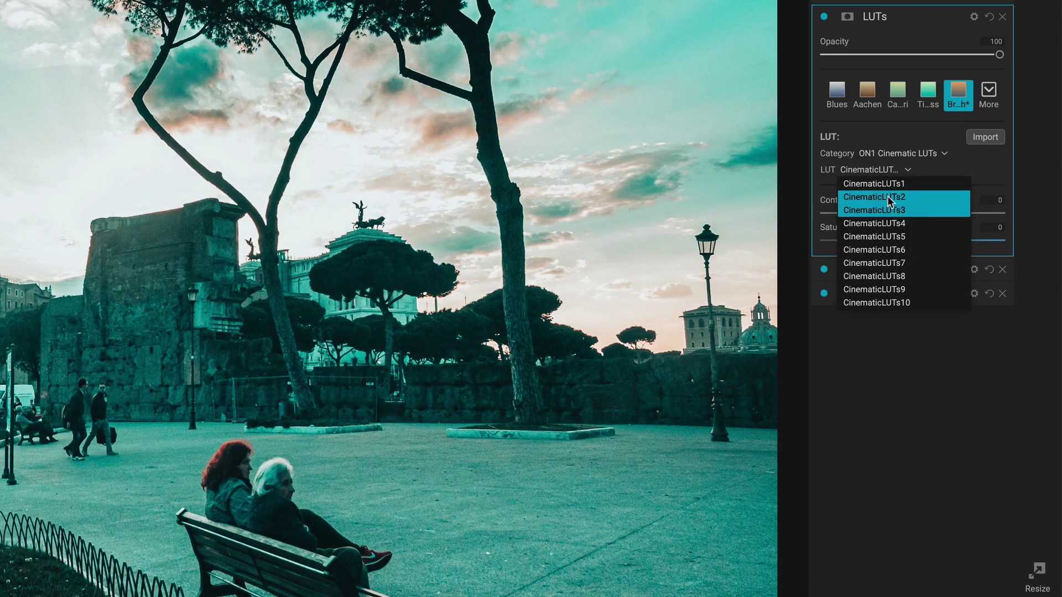
key("Down")
key("Down")
key("Down")
key("Down")
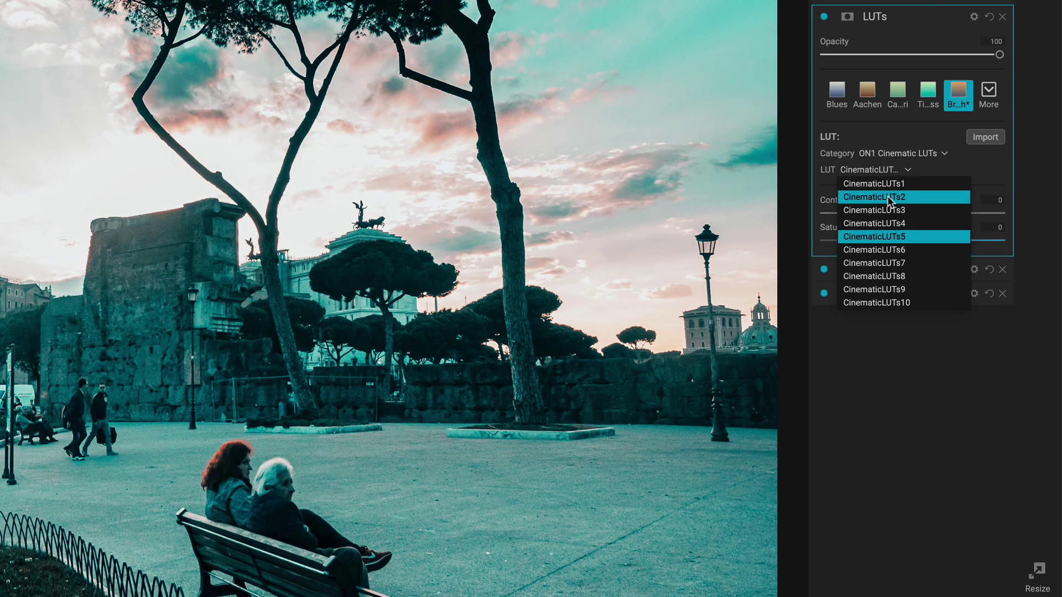
key("Down")
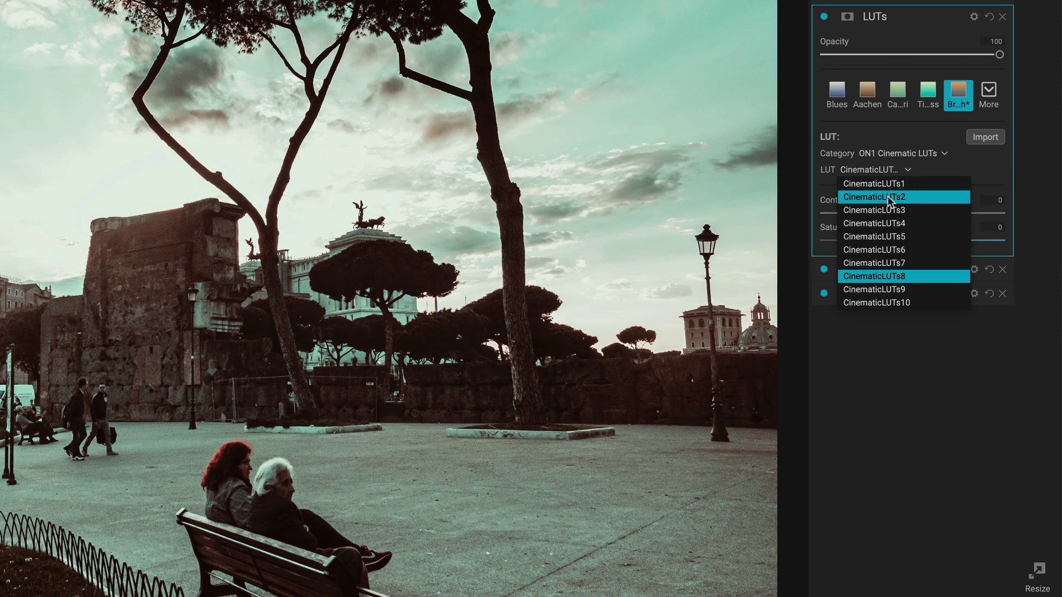
key("Down")
key("Down")
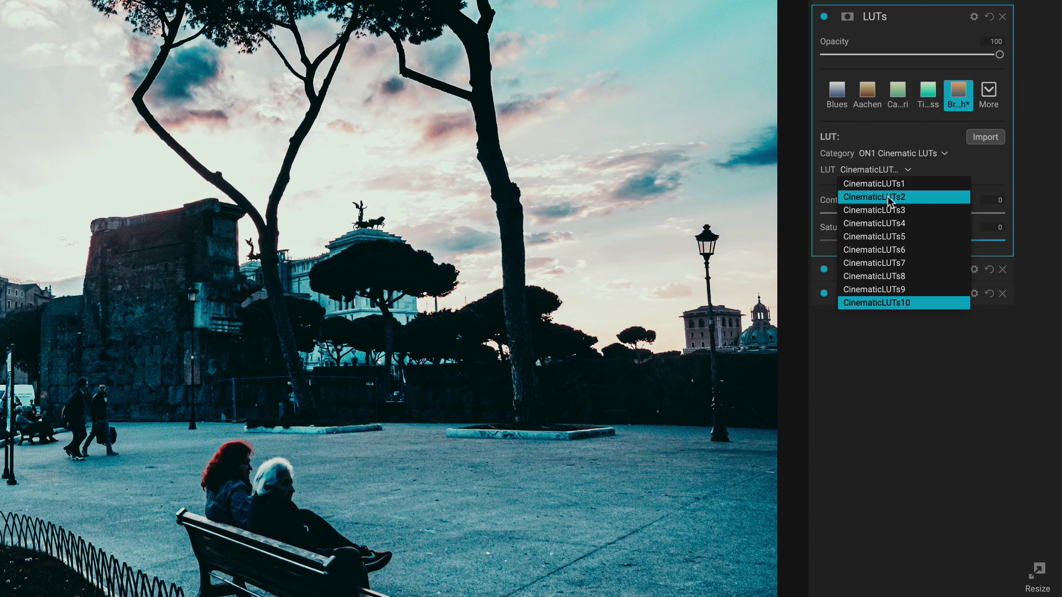
key("Up")
key("Up")
key("Up")
key("Up")
key("Up")
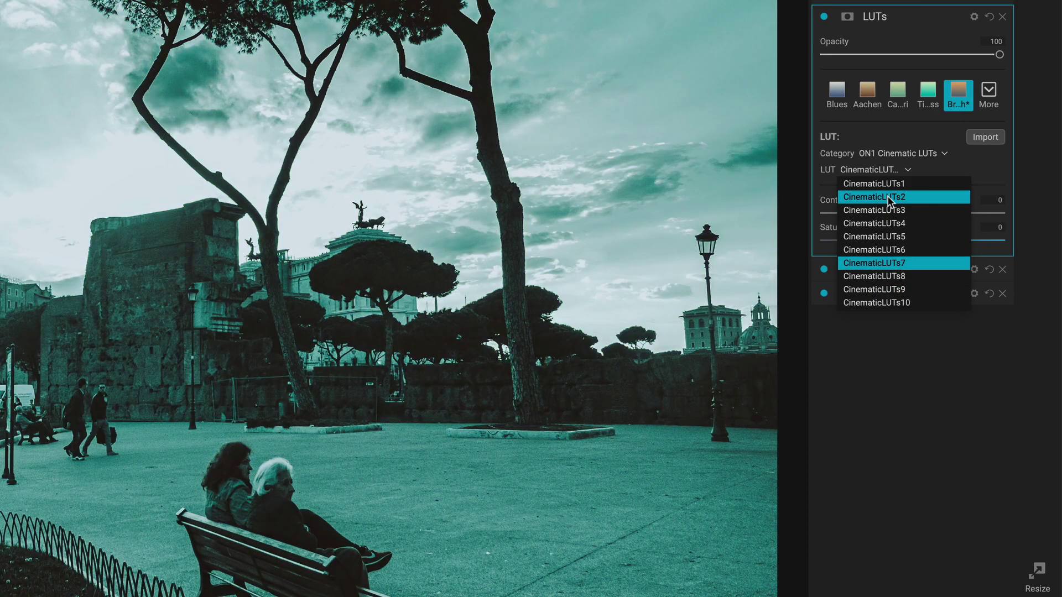
key("Up")
key("Down")
key("Return")
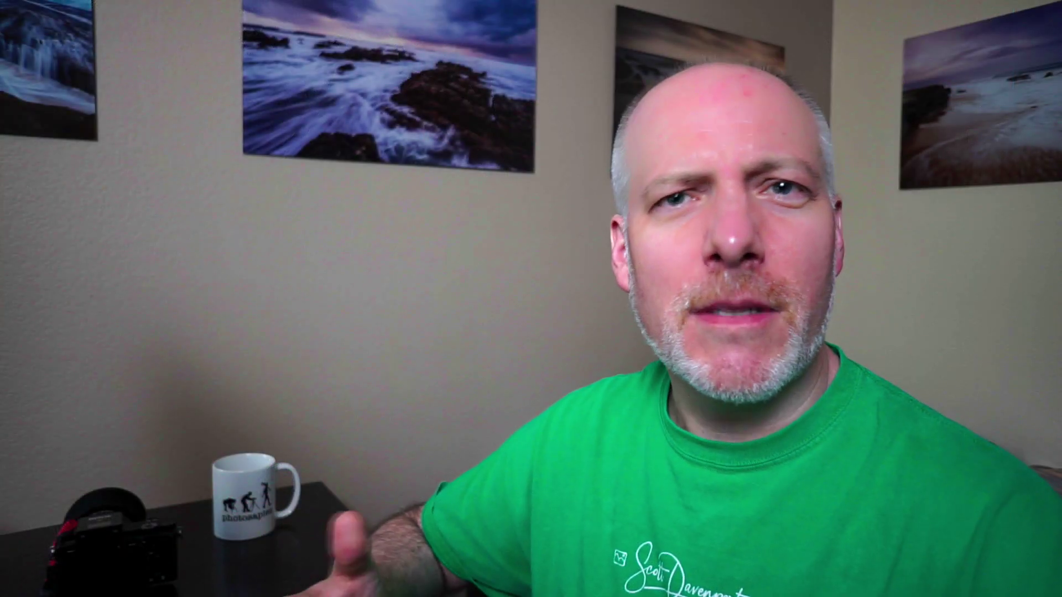